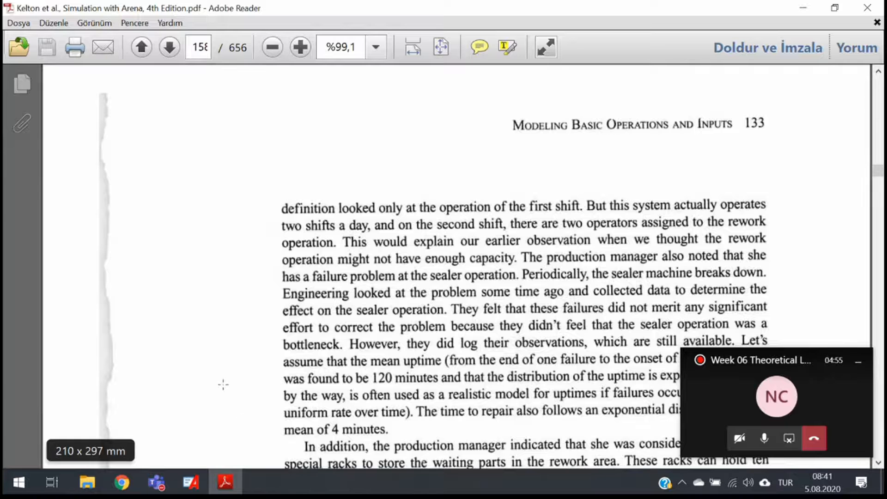
# Step: Read section 4.2 on the Enhanced Electronic Assembly and Test System, covering the second shift, sealer failures and rework racks
pyautogui.scroll(3, 513, 313)
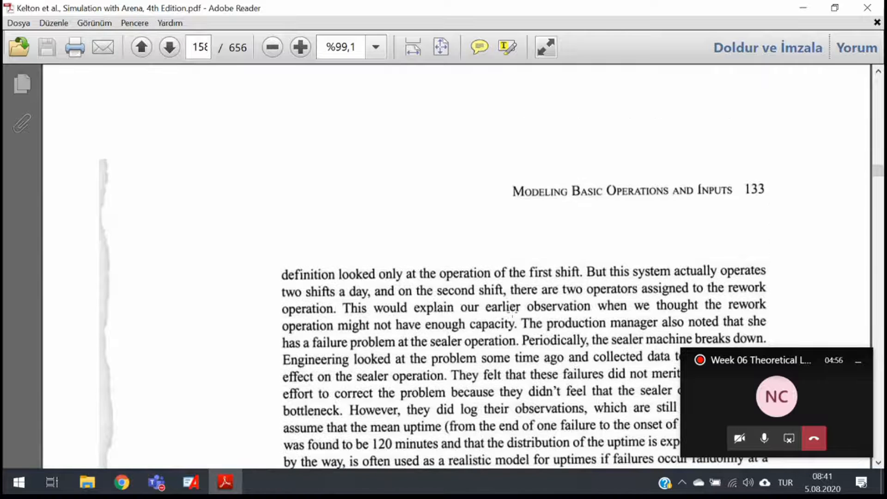
pyautogui.scroll(6, 513, 313)
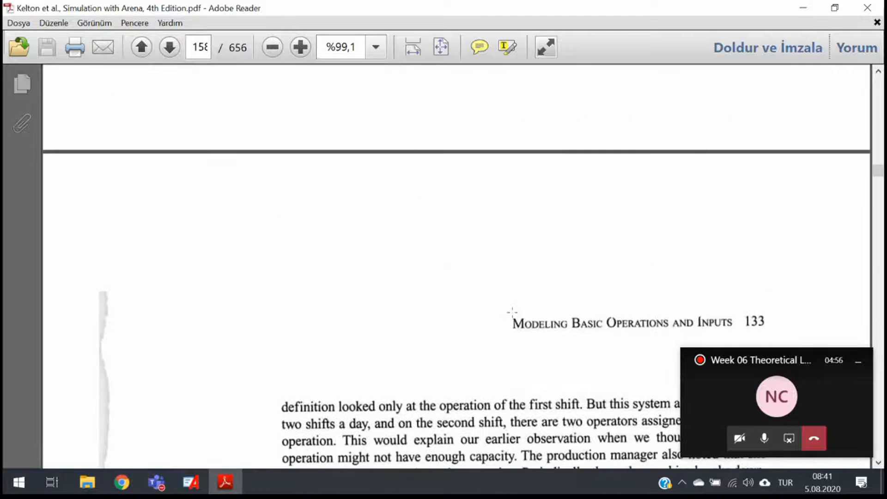
pyautogui.scroll(10, 513, 313)
pyautogui.scroll(6, 513, 312)
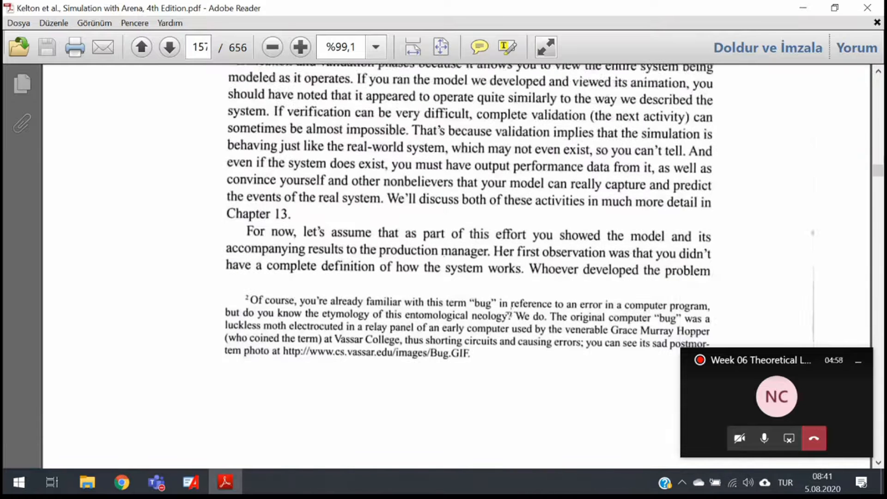
pyautogui.scroll(6, 440, 319)
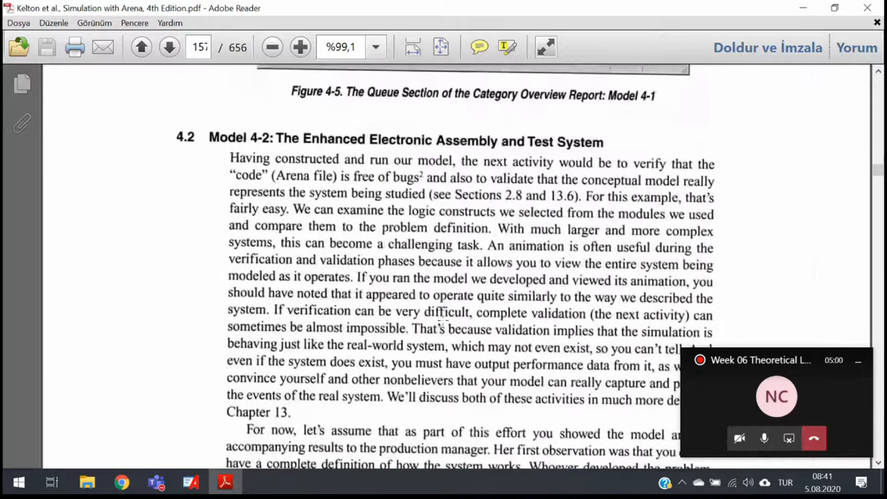
pyautogui.scroll(-20, 442, 318)
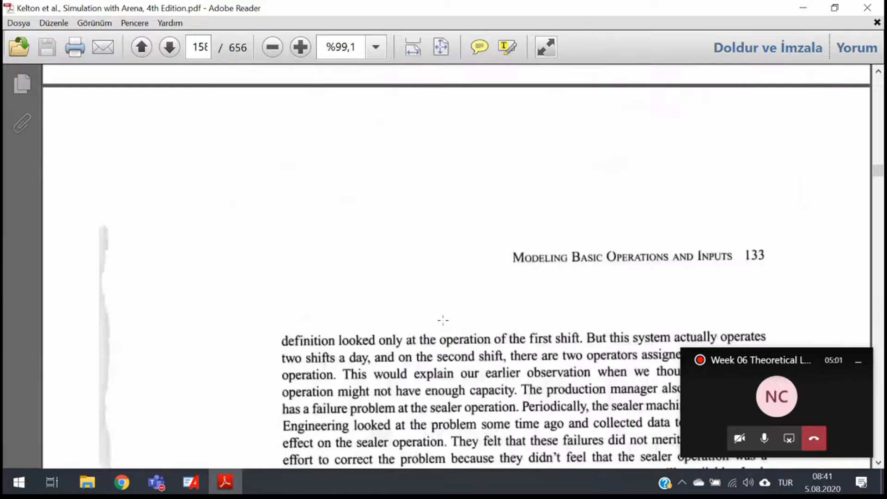
pyautogui.scroll(-3, 442, 320)
pyautogui.scroll(-9, 442, 319)
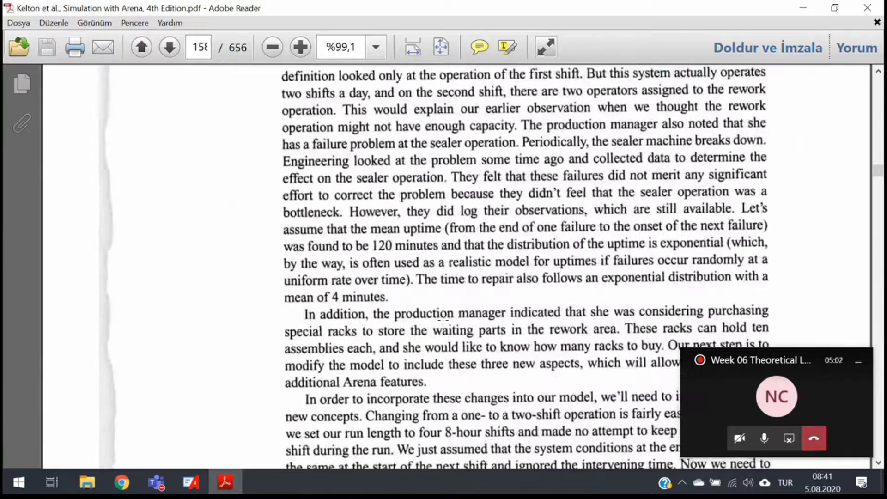
pyautogui.scroll(3, 443, 321)
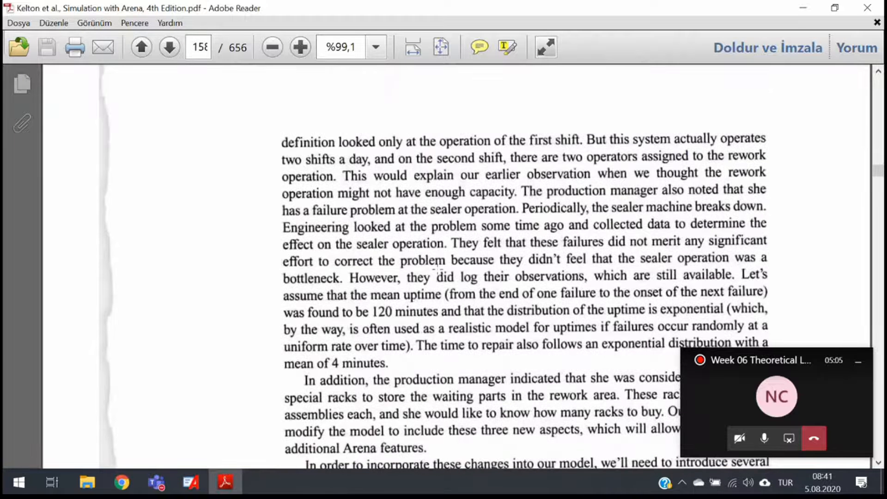
pyautogui.scroll(4, 440, 267)
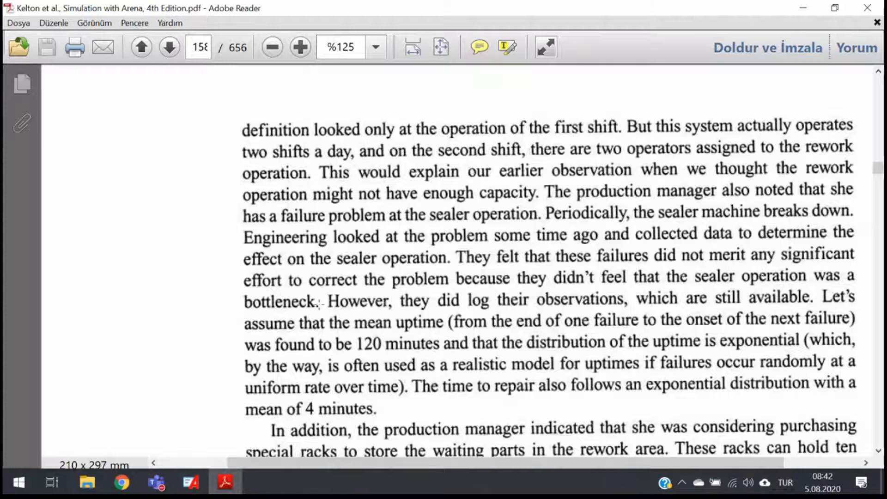
# Step: Switch to Arena and examine the sealer and rework parts of the Electronic Assembly and Test System model against the book
pyautogui.click(183, 492)
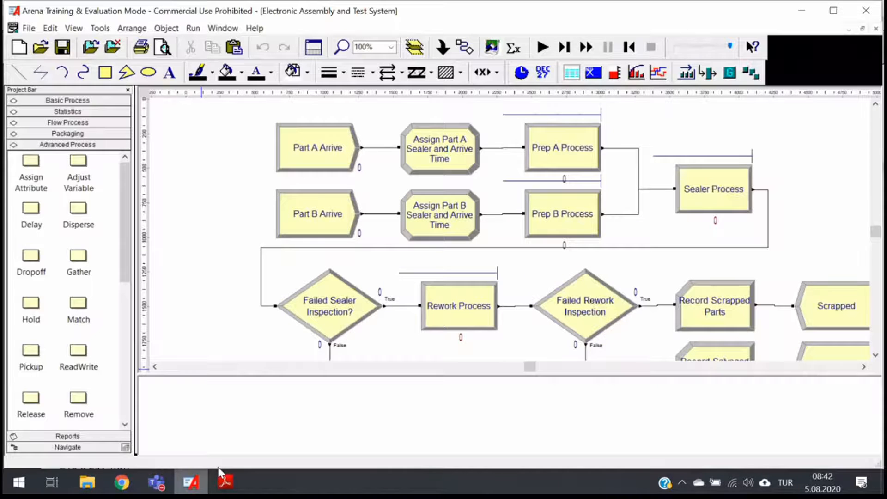
pyautogui.scroll(-2, 562, 237)
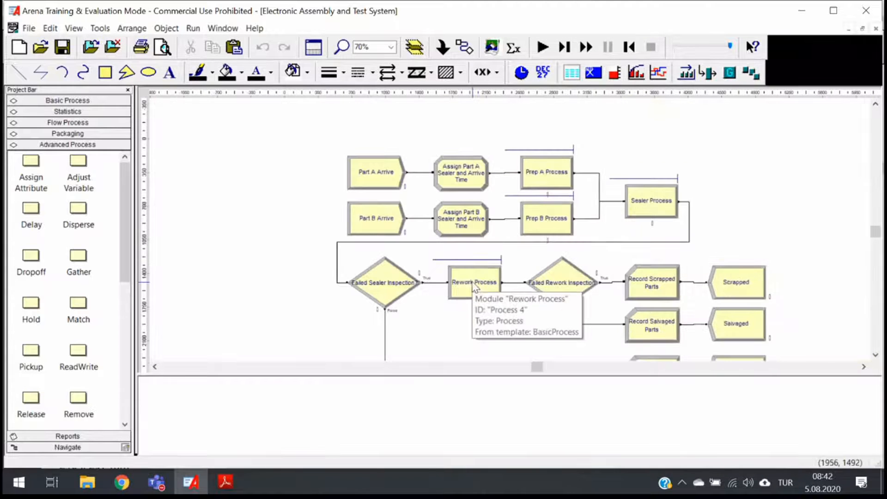
pyautogui.scroll(2, 471, 286)
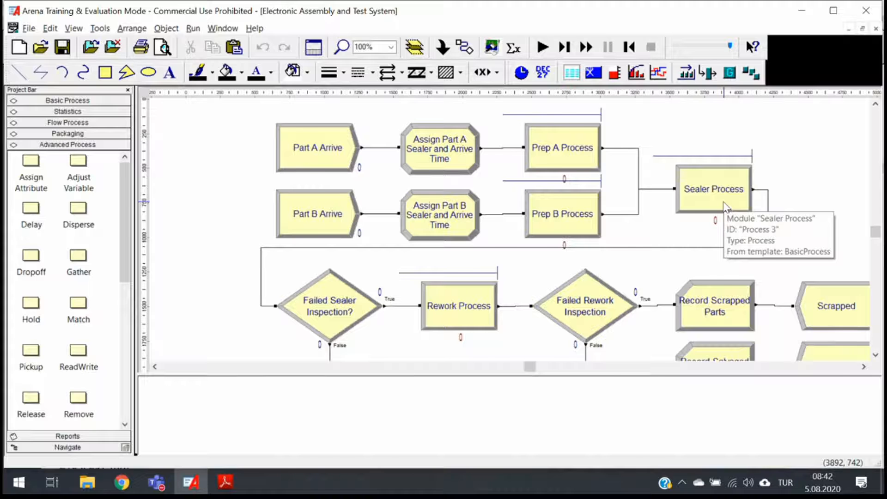
pyautogui.hotkey('alt', 'Tab')
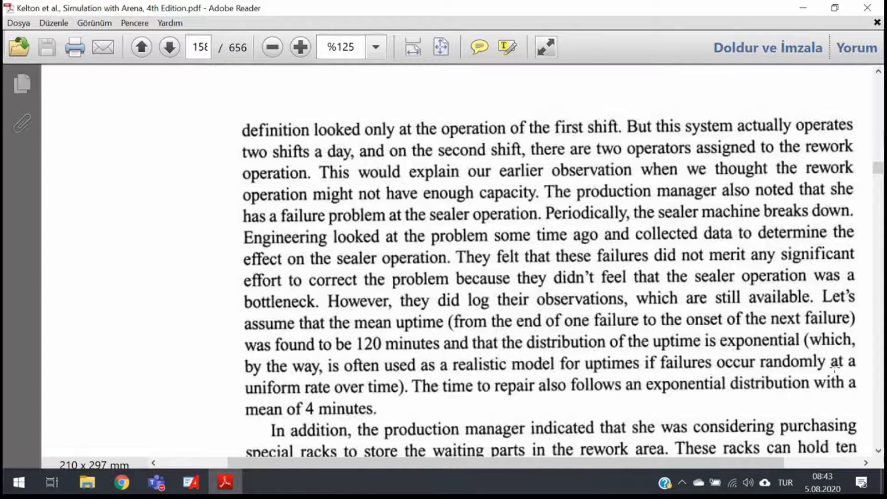
pyautogui.hotkey('alt', 'Tab')
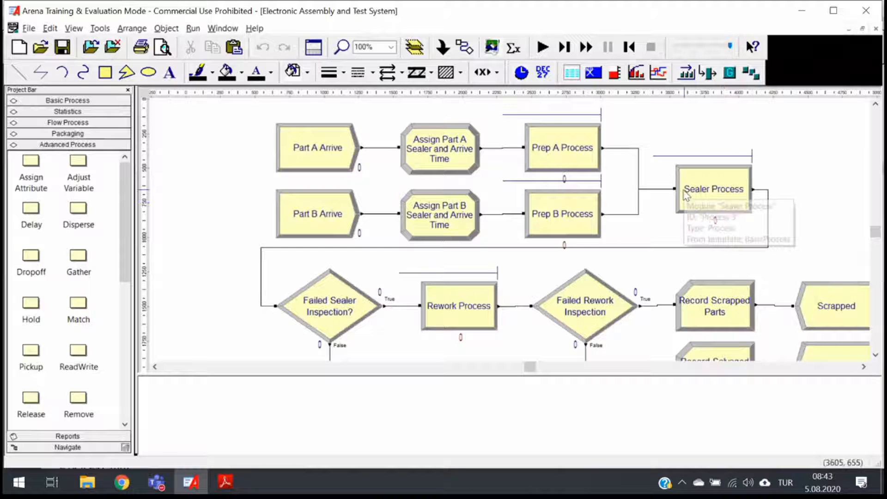
# Step: Review the Sealer Process module's settings and close them without changes
pyautogui.click(683, 189)
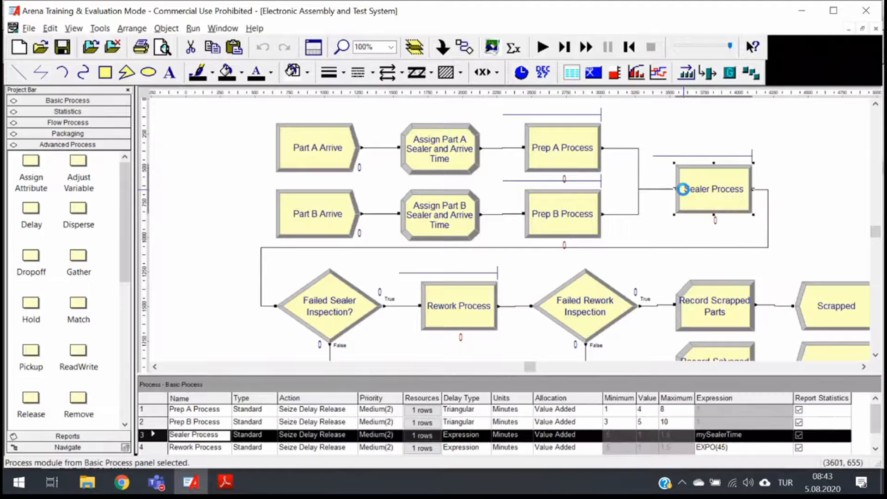
pyautogui.doubleClick(682, 189)
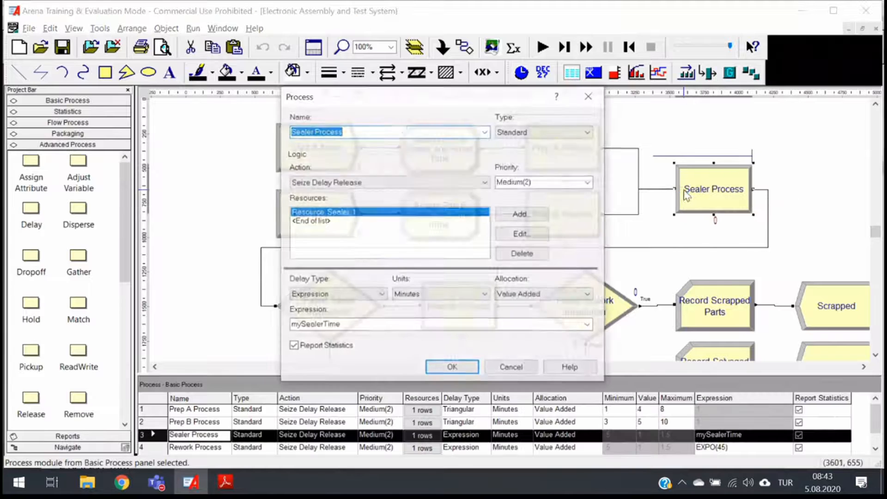
pyautogui.click(590, 96)
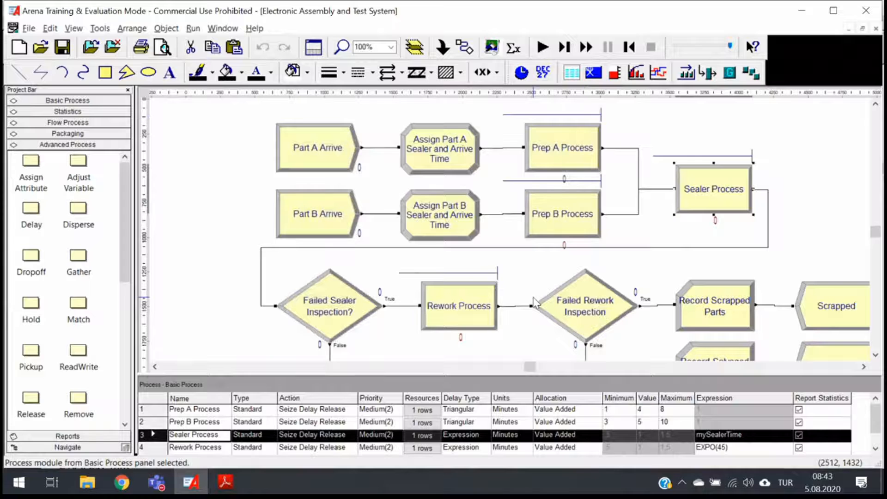
pyautogui.rightClick(161, 441)
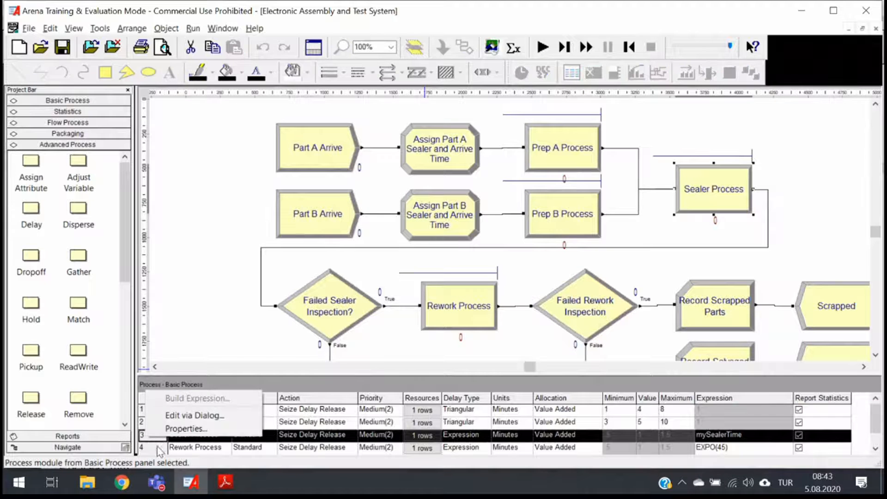
pyautogui.click(147, 442)
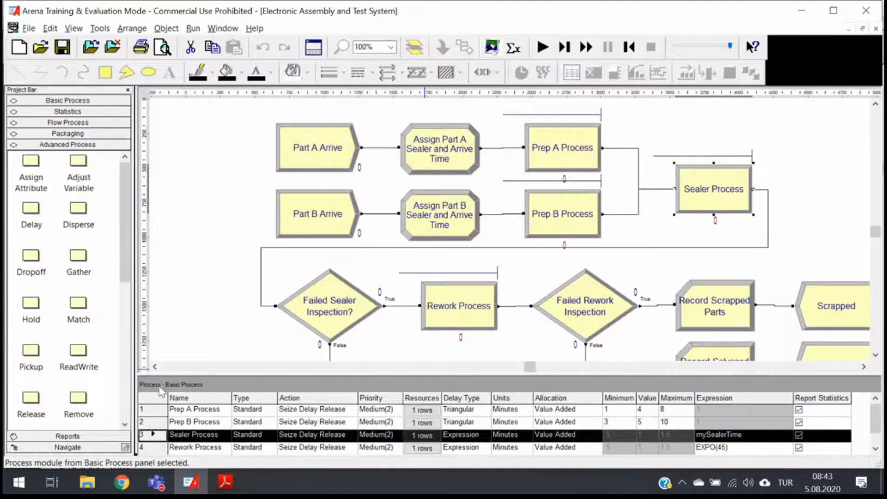
# Step: Display the Basic Process Resource data and review the Sealer resource's settings, including its failures list, without changes
pyautogui.click(74, 101)
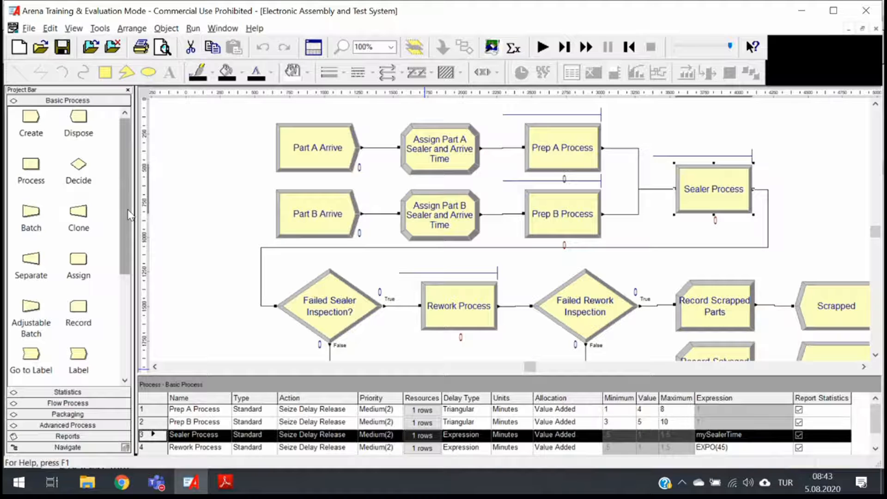
pyautogui.moveTo(130, 215); pyautogui.dragTo(129, 352)
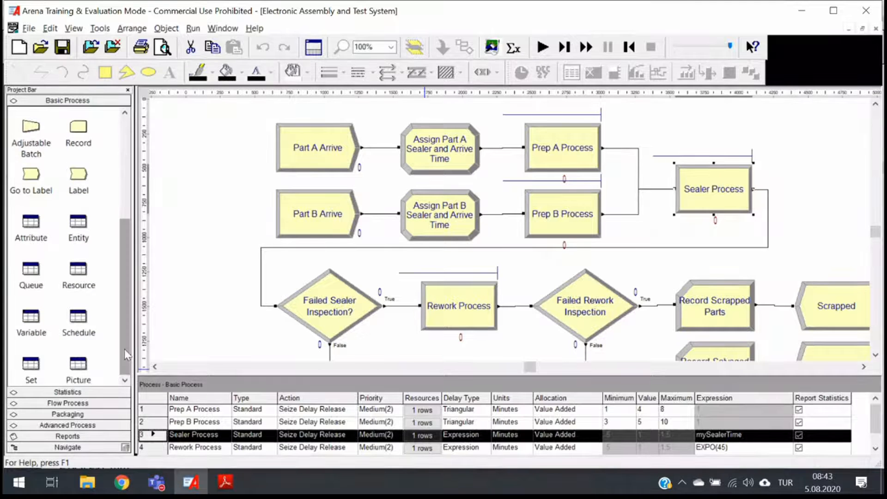
pyautogui.click(78, 276)
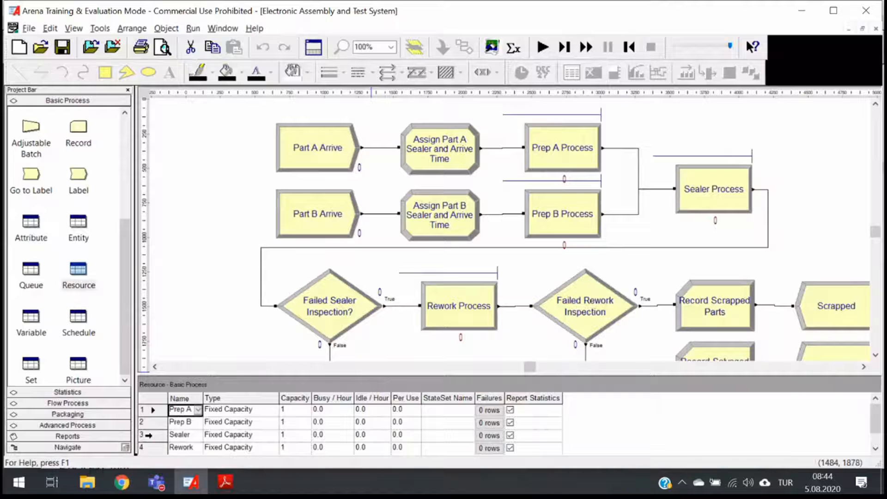
pyautogui.rightClick(148, 435)
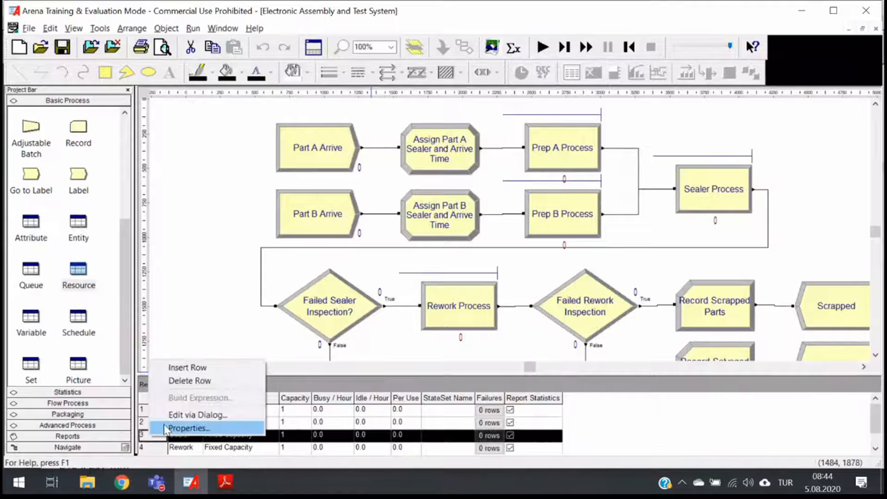
pyautogui.click(188, 415)
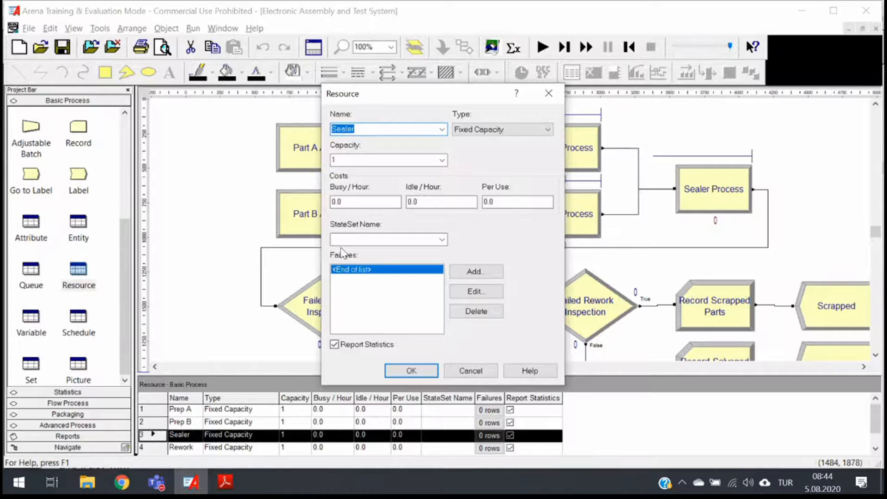
pyautogui.click(550, 96)
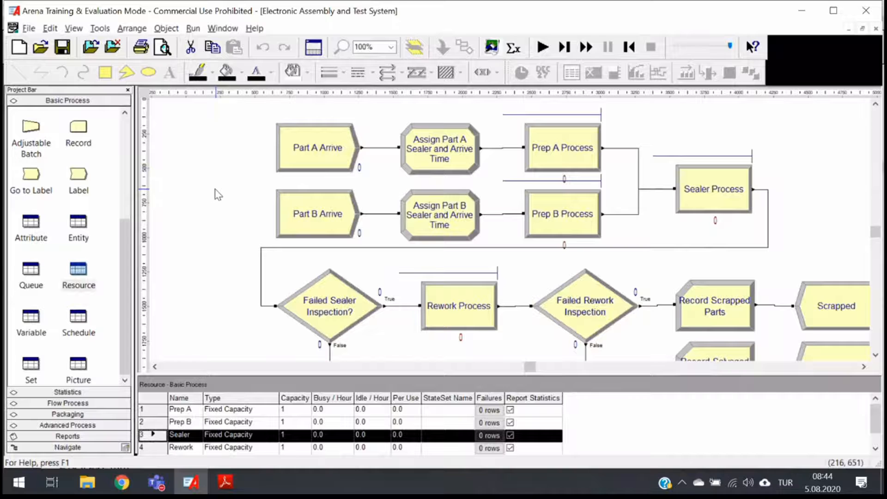
# Step: Add a failure named Sealer Failure with the Ignore rule to the Sealer resource
pyautogui.click(181, 245)
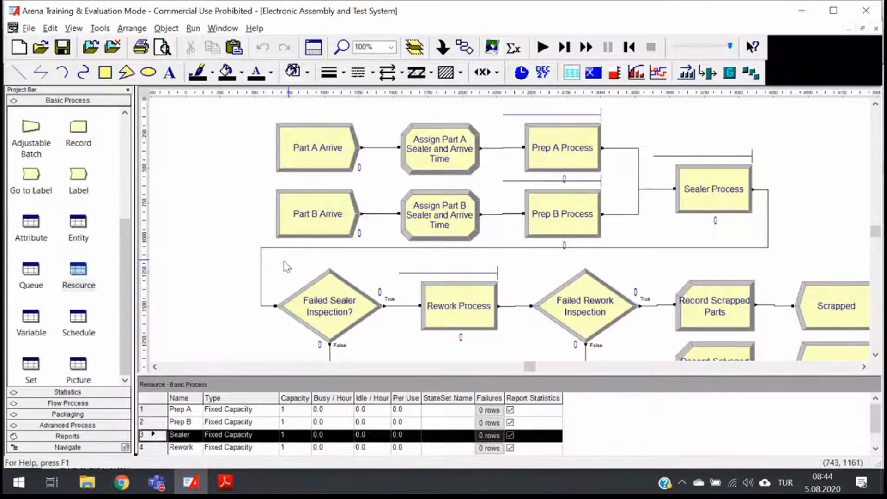
pyautogui.click(78, 223)
pyautogui.click(78, 276)
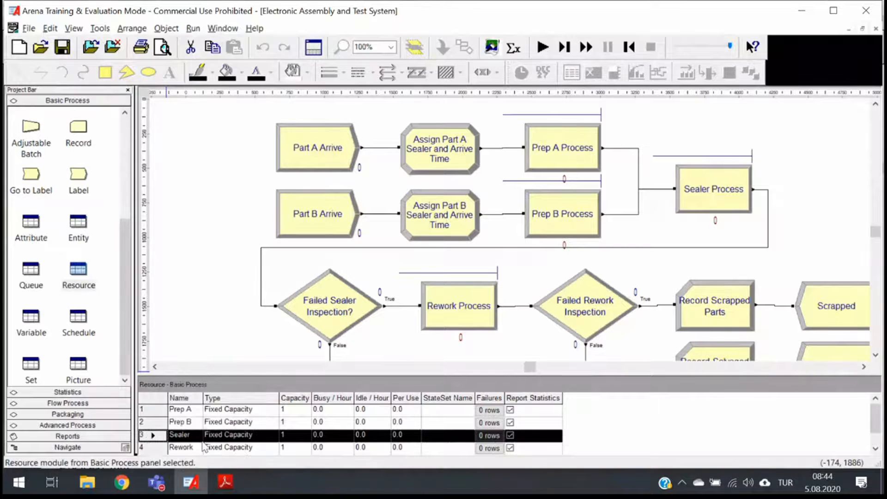
pyautogui.click(193, 435)
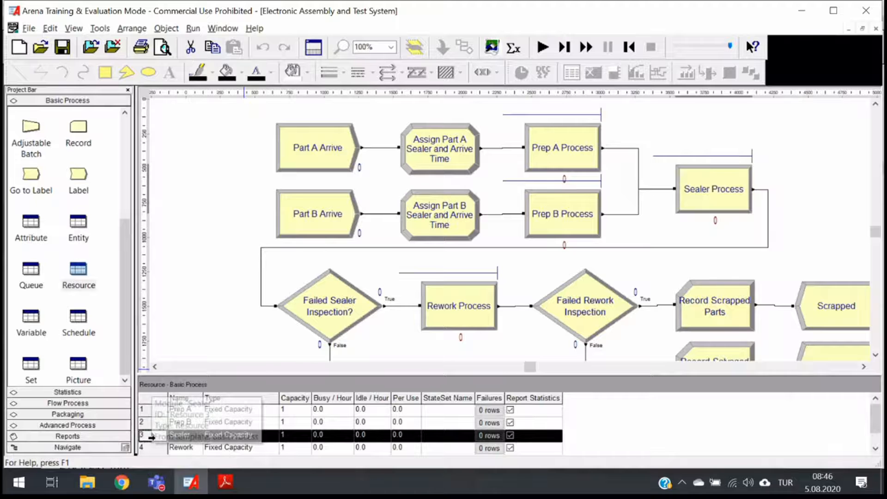
pyautogui.rightClick(152, 437)
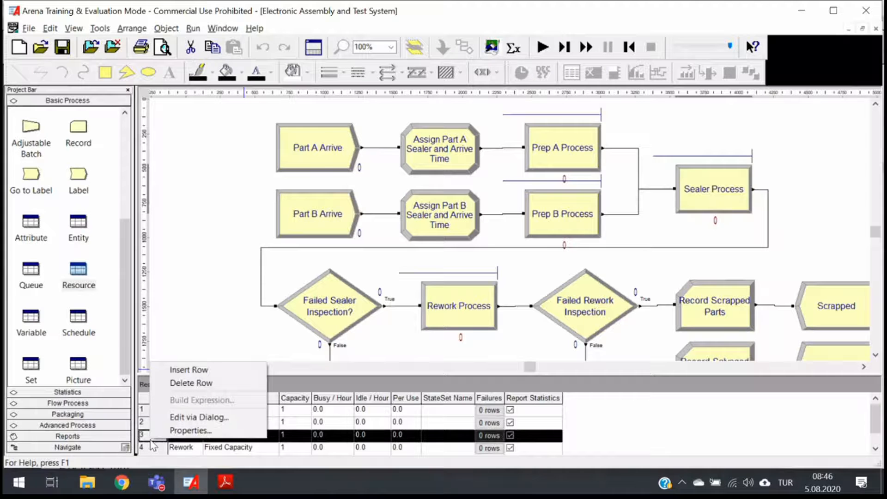
pyautogui.click(178, 418)
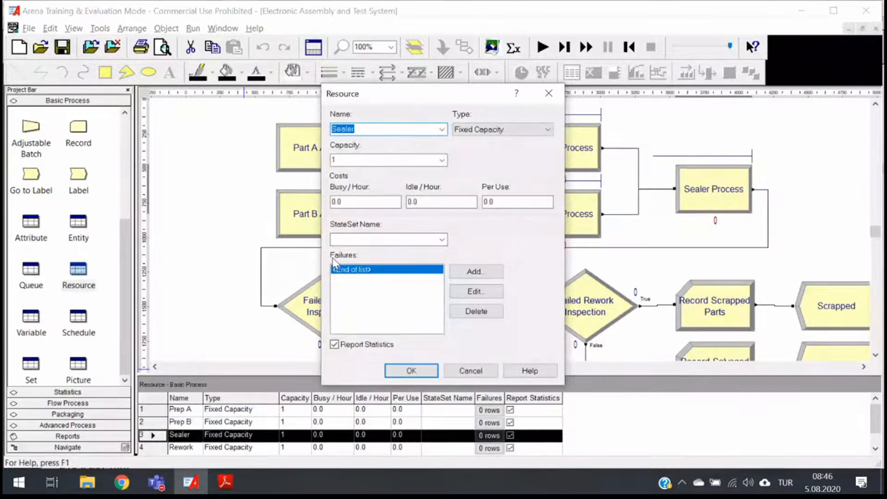
pyautogui.click(476, 272)
pyautogui.write('S')
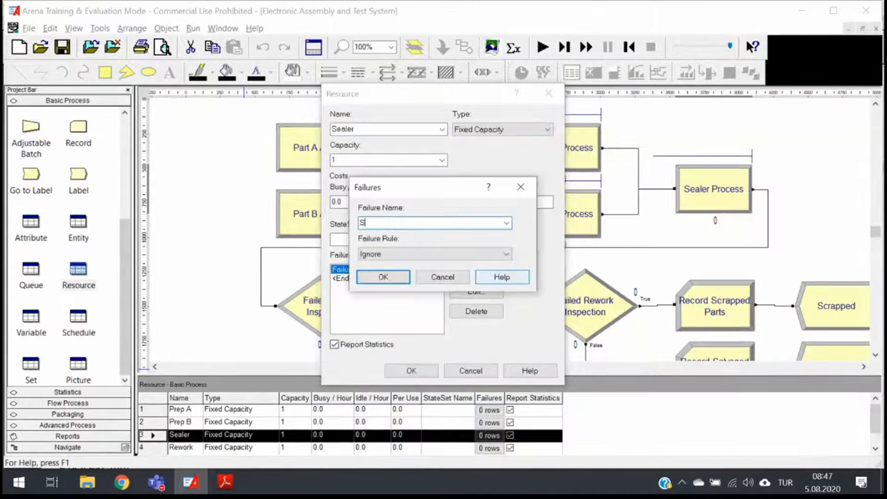
pyautogui.write('ealer Failure')
pyautogui.click(381, 254)
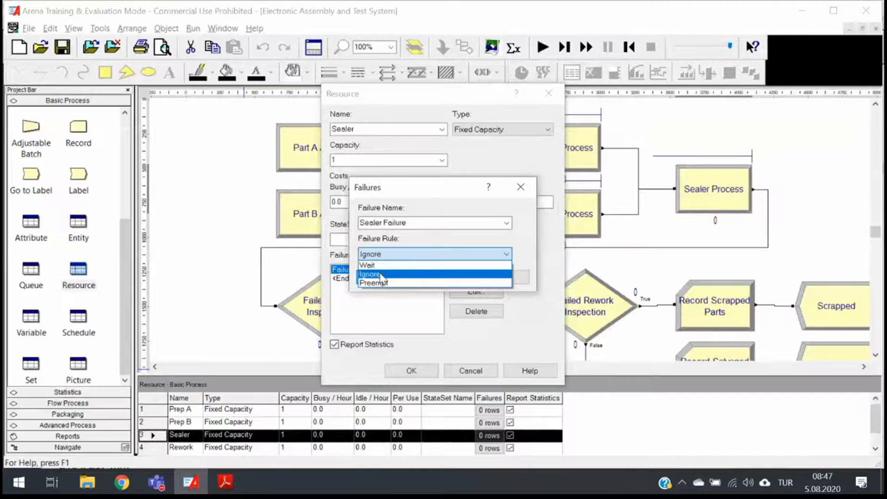
pyautogui.click(379, 274)
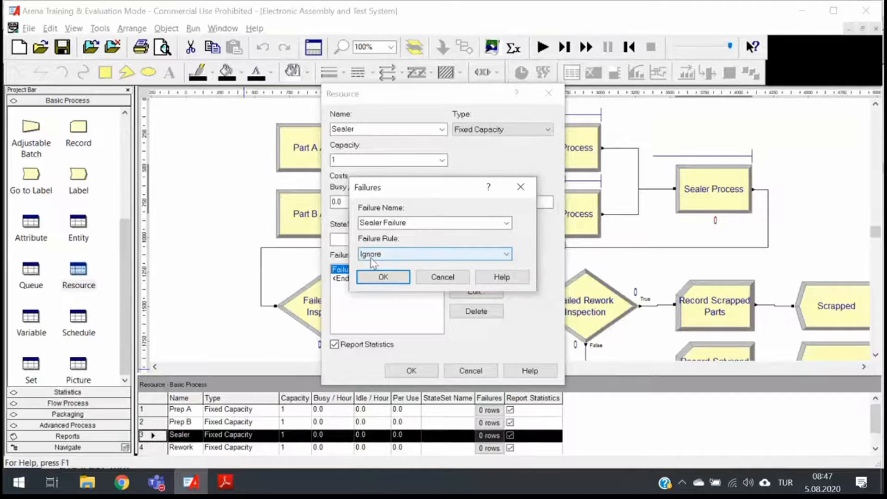
pyautogui.click(392, 278)
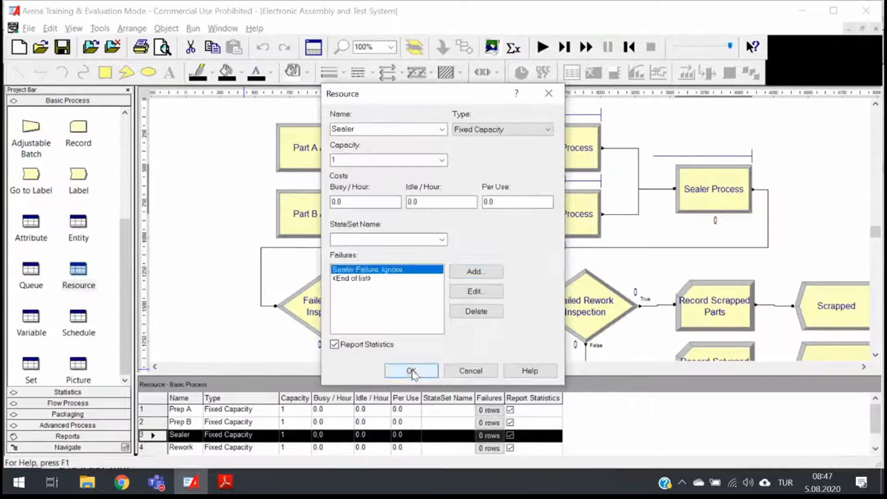
pyautogui.click(412, 371)
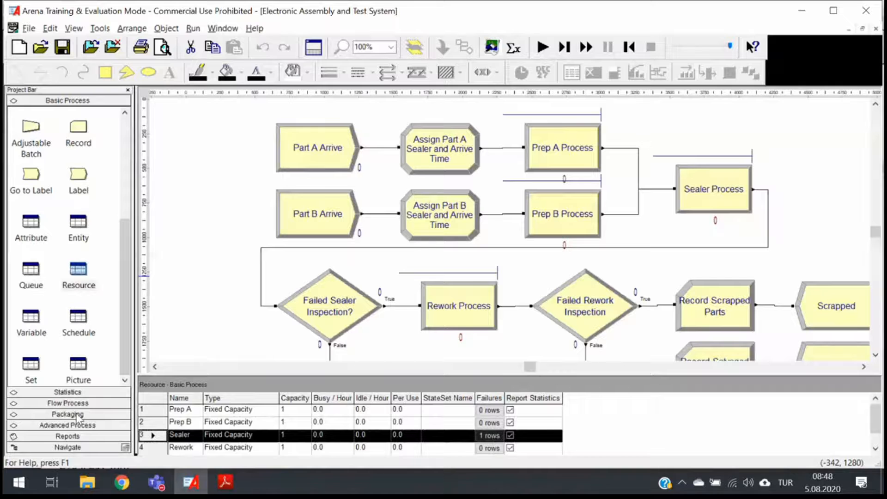
# Step: Open the Sealer Failure entry from the Advanced Process Failure data for editing and set its type to Time
pyautogui.click(79, 426)
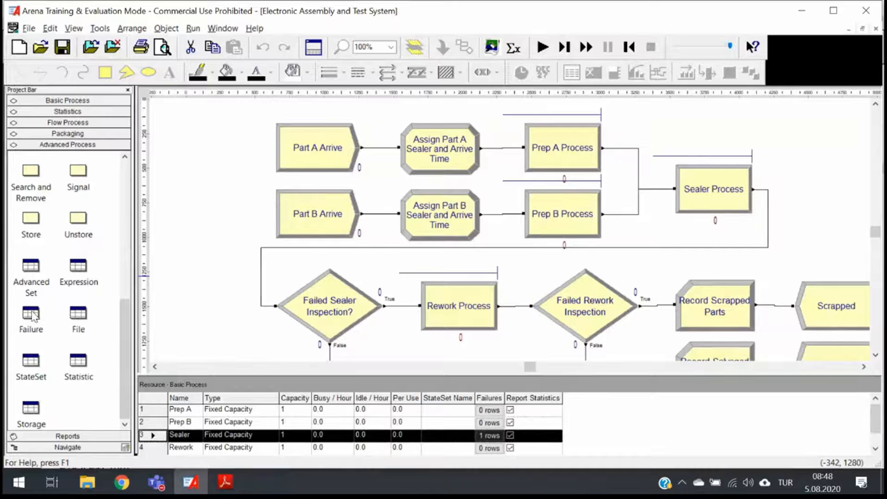
pyautogui.click(31, 314)
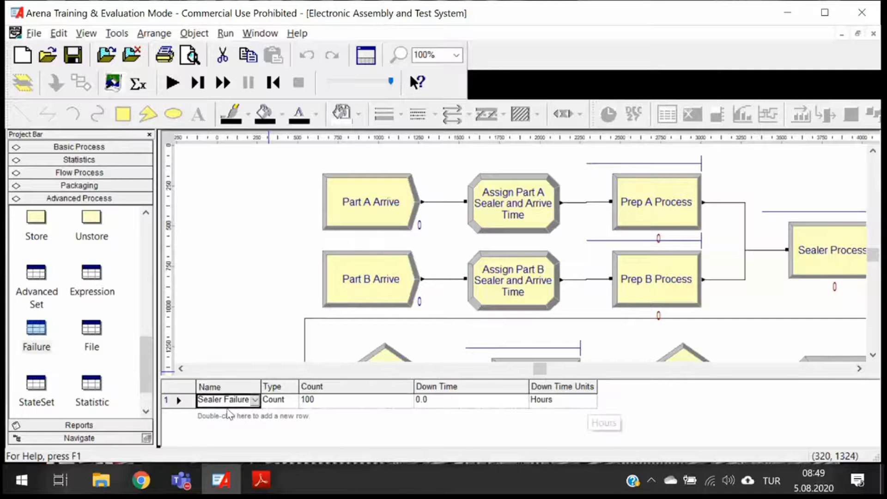
pyautogui.rightClick(178, 401)
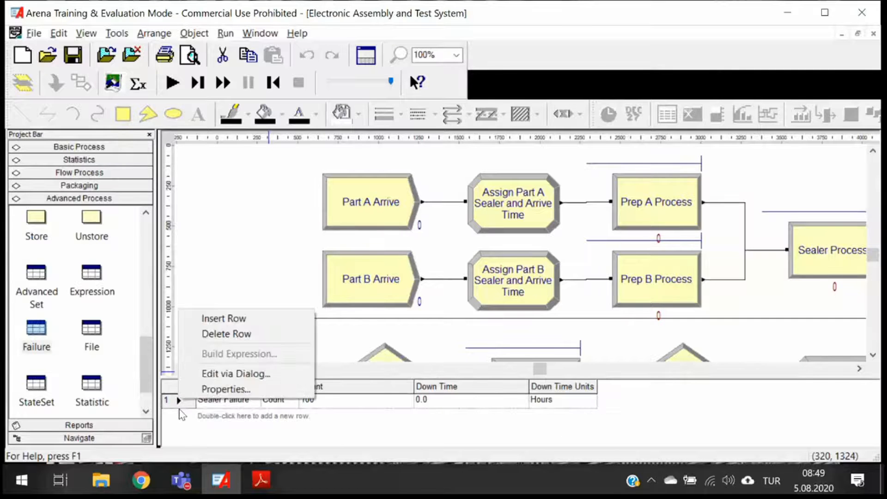
pyautogui.click(225, 374)
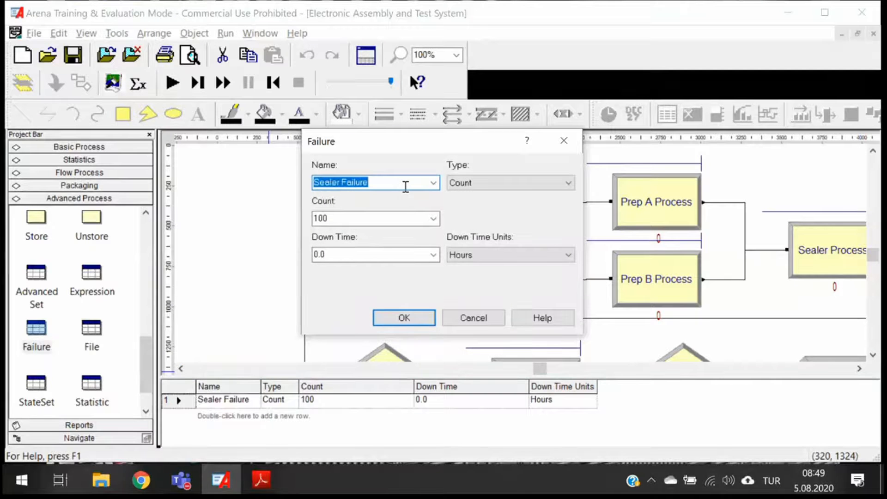
pyautogui.click(481, 183)
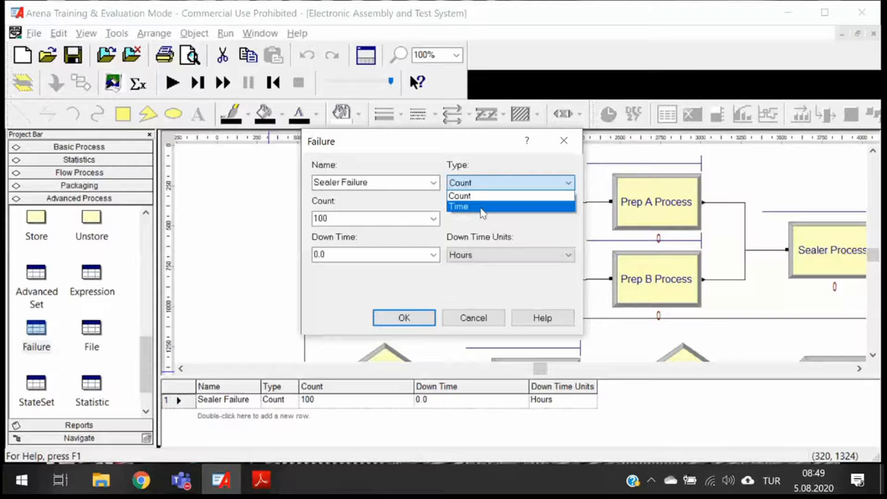
pyautogui.click(477, 215)
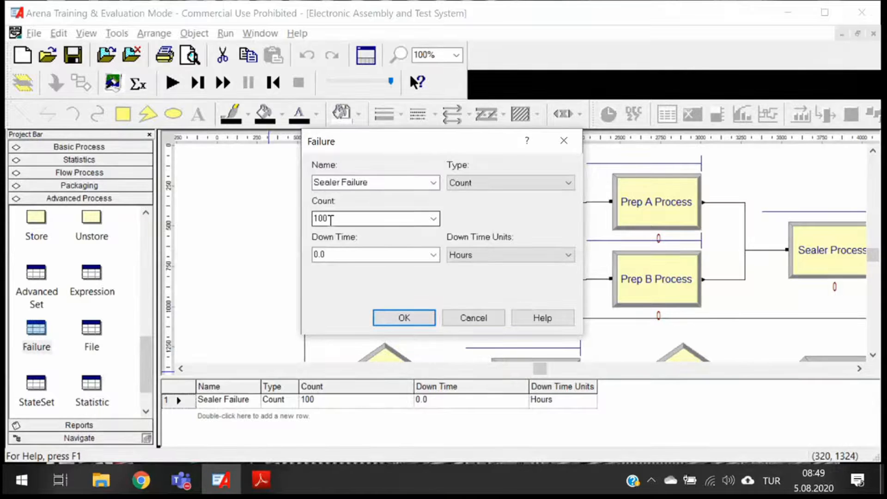
pyautogui.click(346, 254)
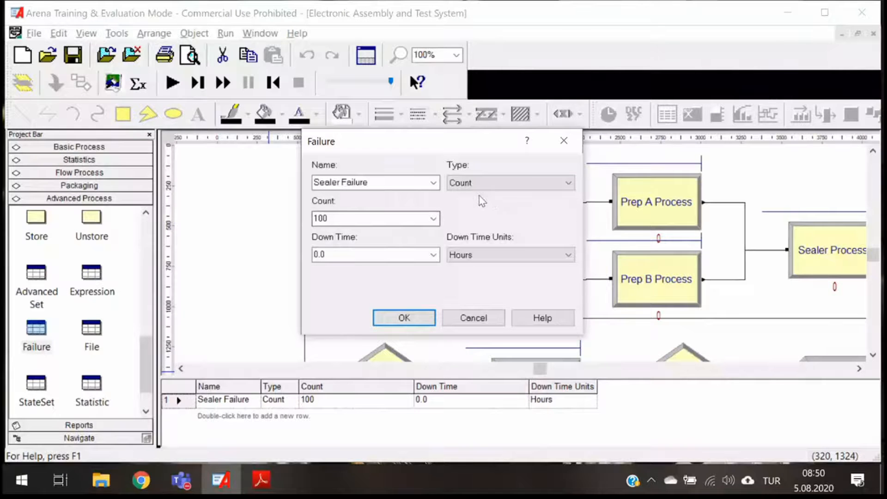
pyautogui.click(481, 182)
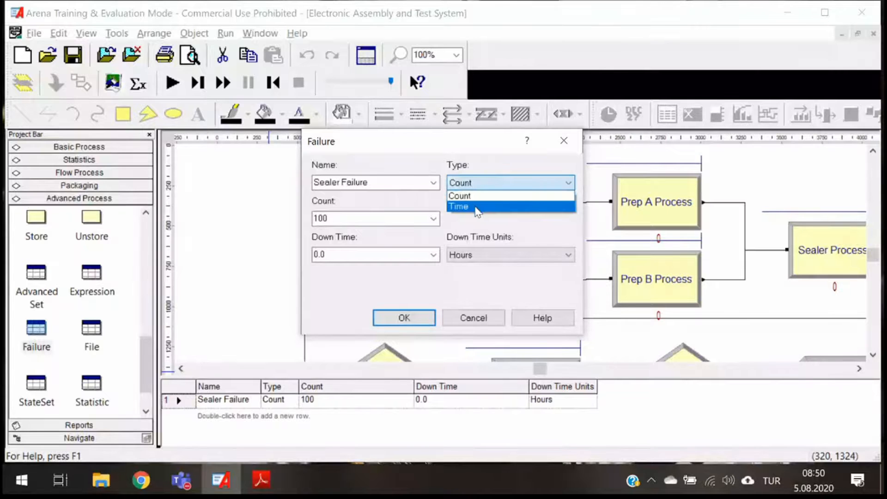
pyautogui.click(478, 208)
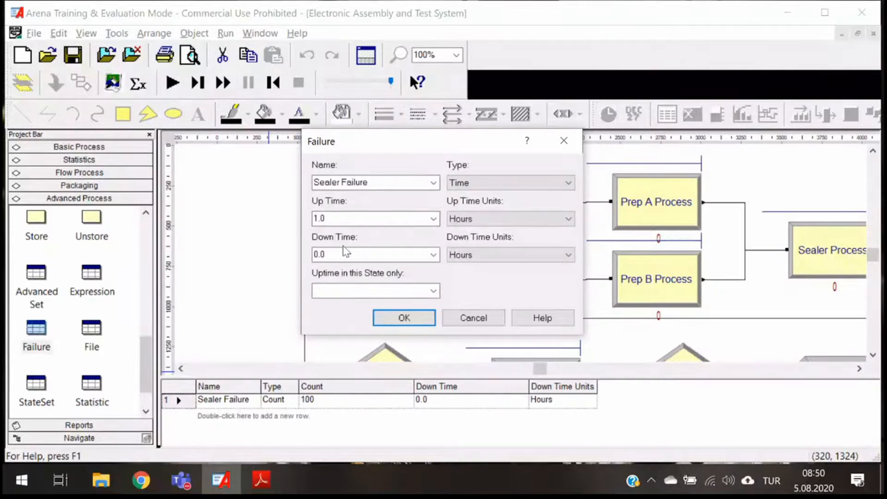
# Step: Set the Sealer Failure's up time to EXPO(120) with Minutes as the unit
pyautogui.click(469, 219)
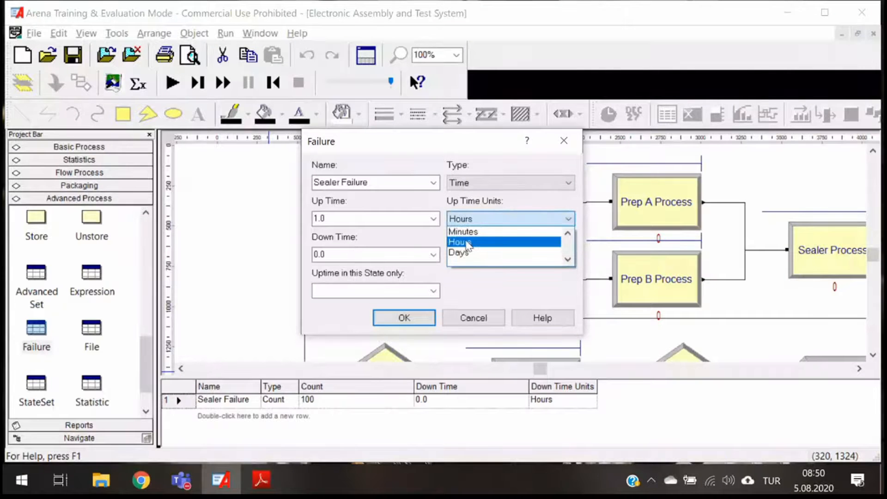
pyautogui.click(464, 231)
pyautogui.hotkey('shift', 'Tab')
pyautogui.write('EXPO')
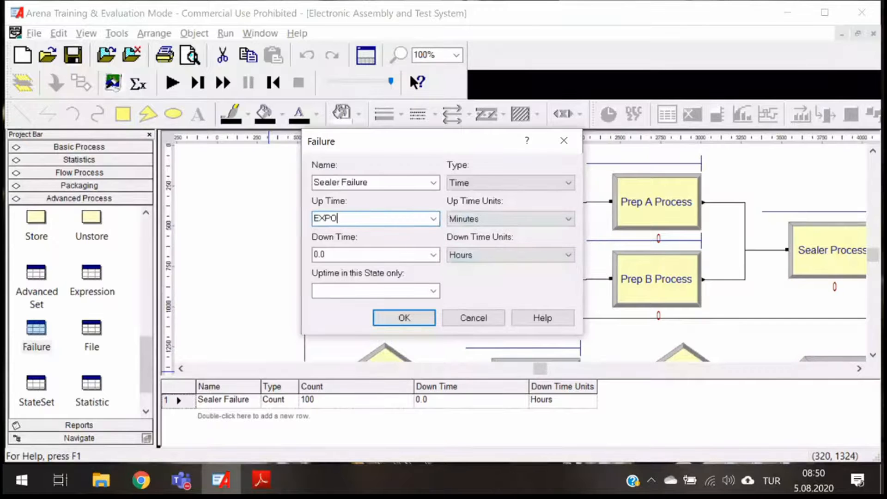
pyautogui.write('()')
pyautogui.write('120')
pyautogui.press('Tab')
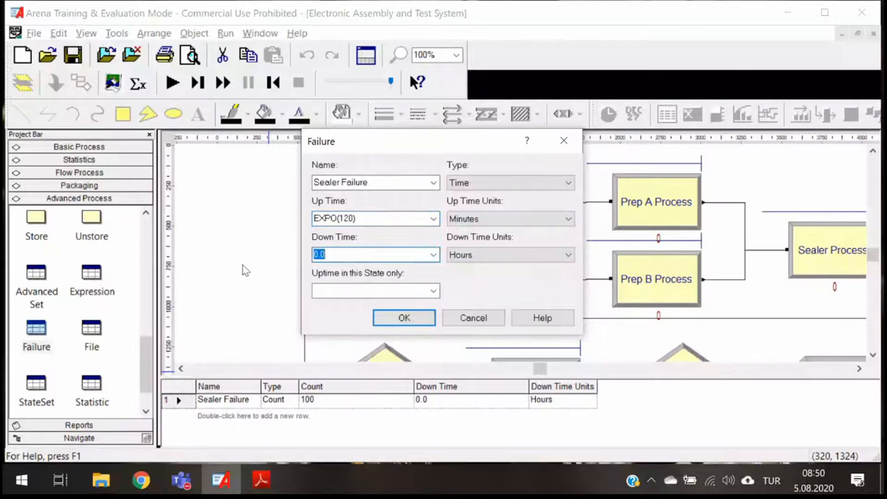
# Step: Set the Sealer Failure's down time to EXPO(4) in Minutes, leave the uptime state blank, and accept the settings
pyautogui.write('EXPO()4')
pyautogui.click(549, 257)
pyautogui.click(499, 271)
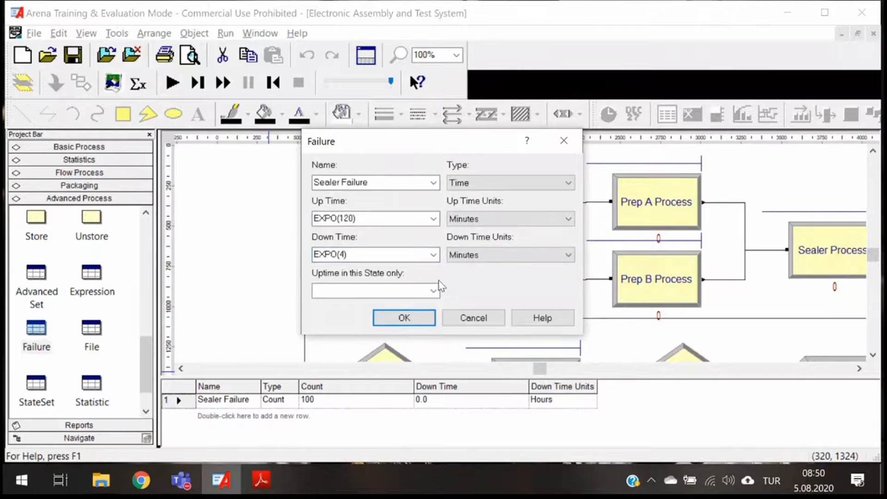
pyautogui.click(433, 291)
pyautogui.click(433, 291)
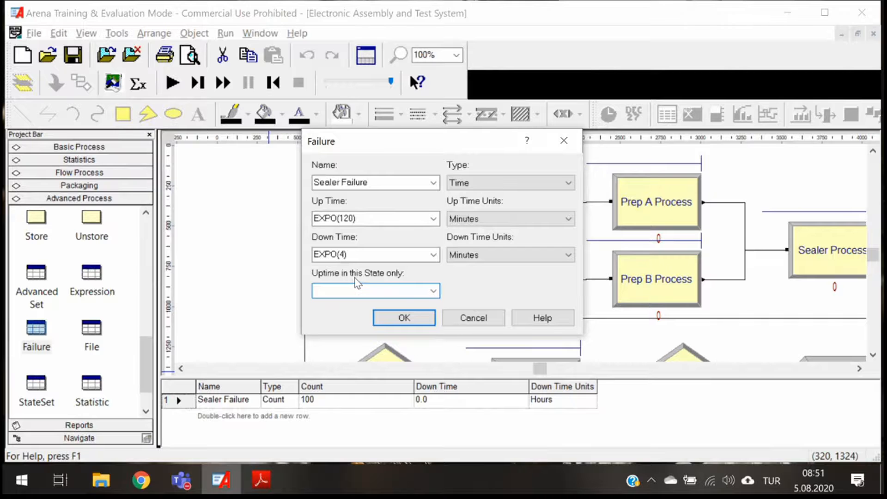
pyautogui.click(529, 142)
pyautogui.click(404, 318)
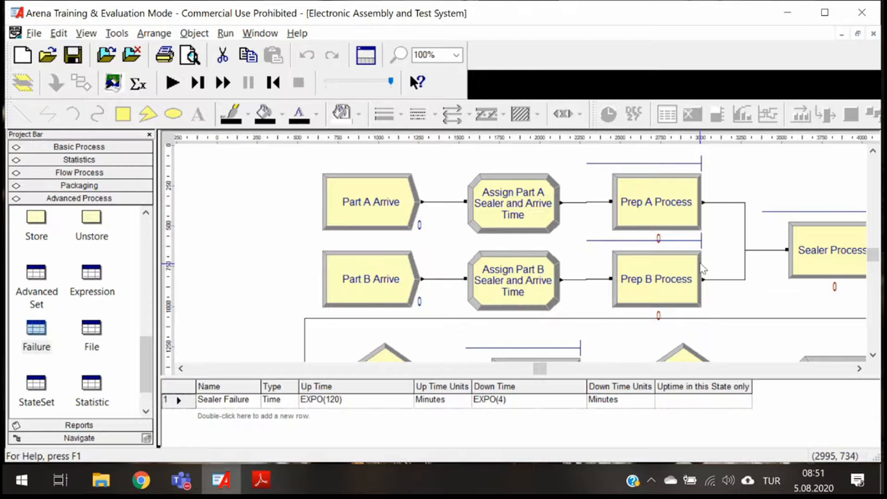
# Step: Display the Basic Process Resource data and check the failure name and rule assigned to the Sealer resource
pyautogui.click(82, 147)
pyautogui.click(95, 355)
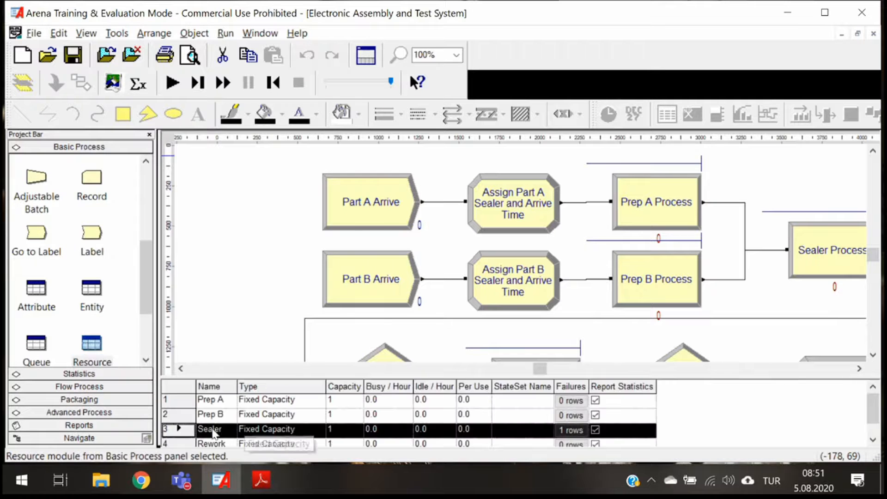
pyautogui.click(574, 433)
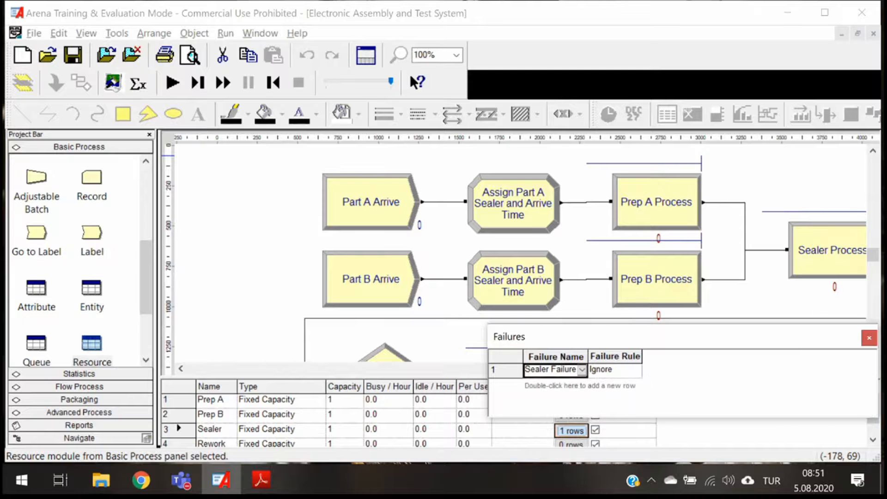
pyautogui.click(868, 341)
# Step: Return to the Advanced Process modules and review the Prep B resource's settings without changing them
pyautogui.click(79, 412)
pyautogui.scroll(-1, 35, 295)
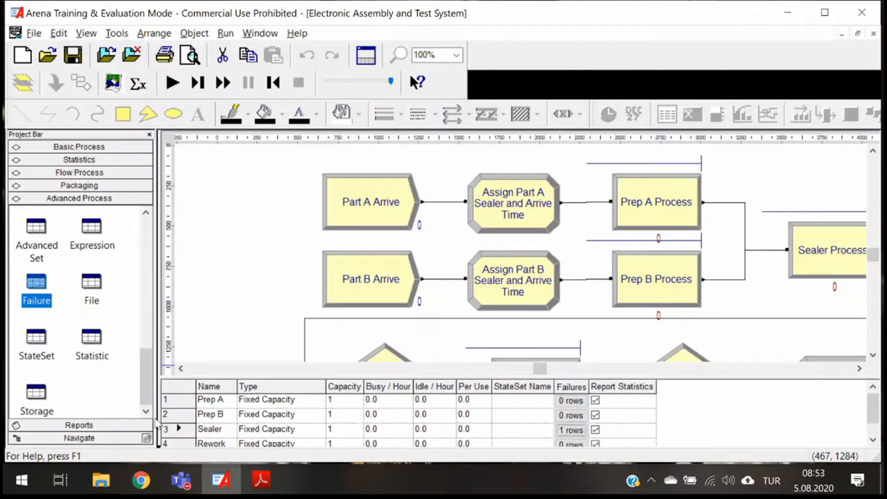
pyautogui.moveTo(167, 414); pyautogui.dragTo(174, 413)
pyautogui.rightClick(182, 412)
pyautogui.click(223, 390)
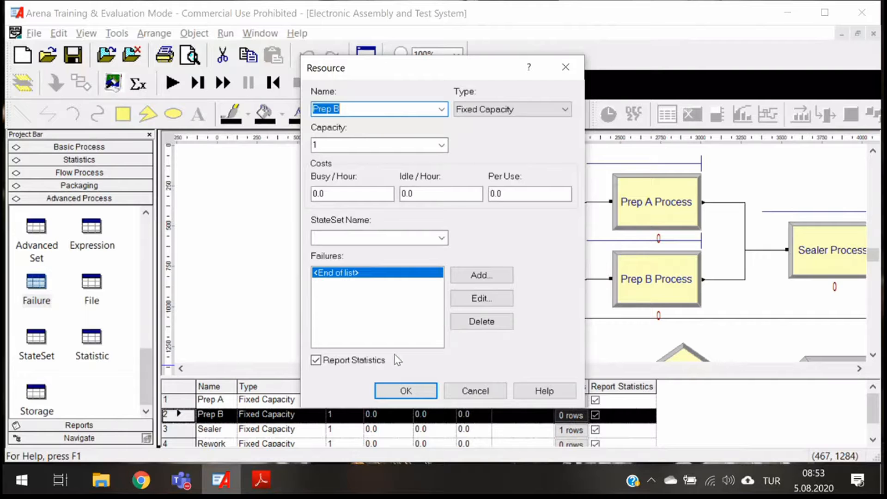
pyautogui.click(572, 70)
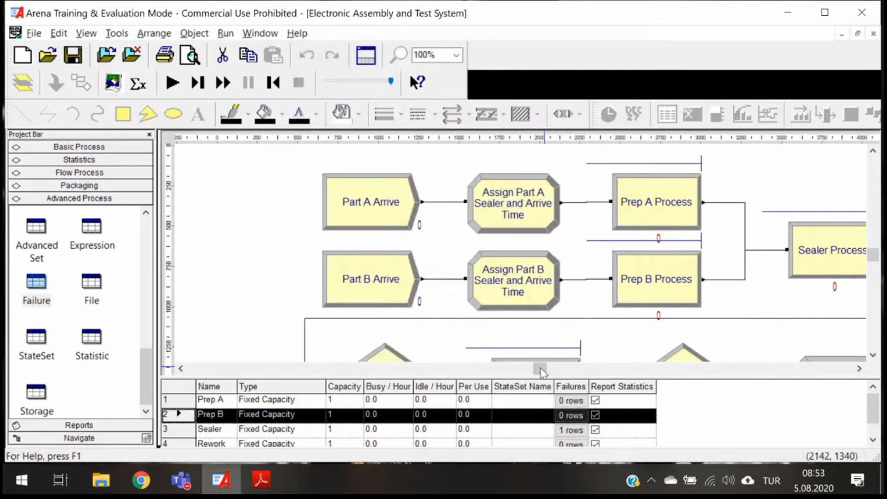
# Step: Create a resource picture with Sealer as its identifier and Seconds as the per-picture timing unit
pyautogui.moveTo(540, 368); pyautogui.dragTo(552, 368)
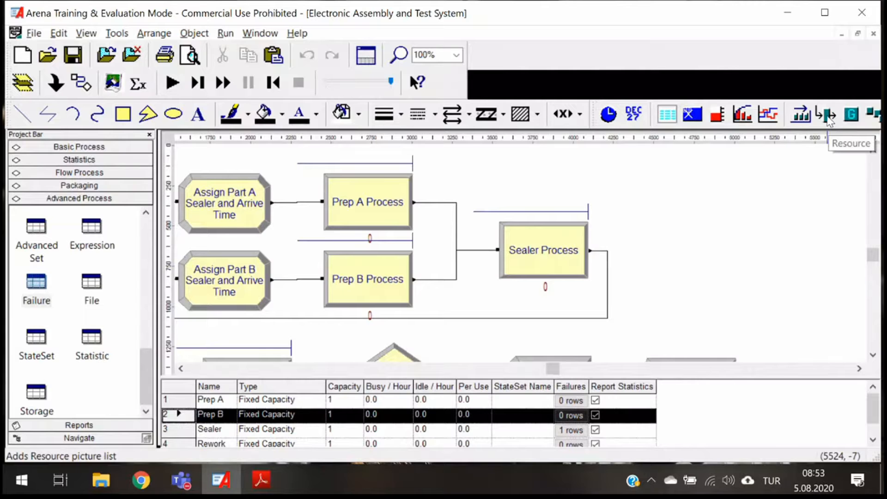
pyautogui.click(571, 253)
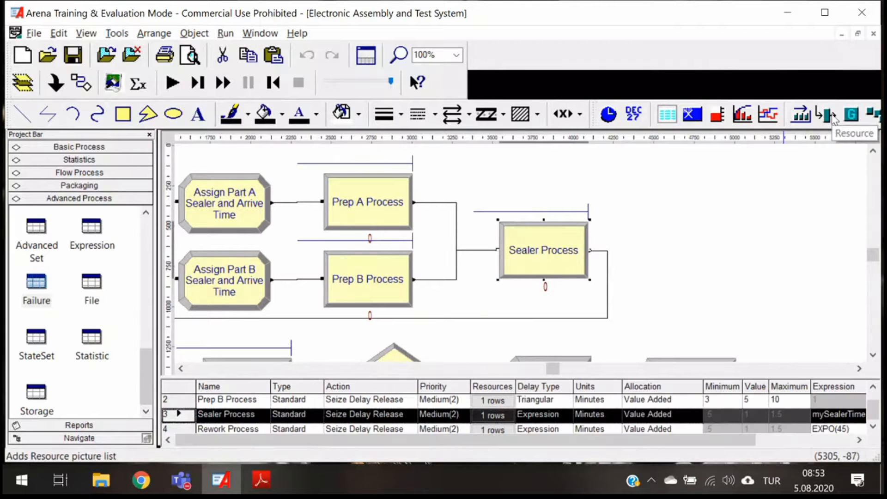
pyautogui.click(829, 115)
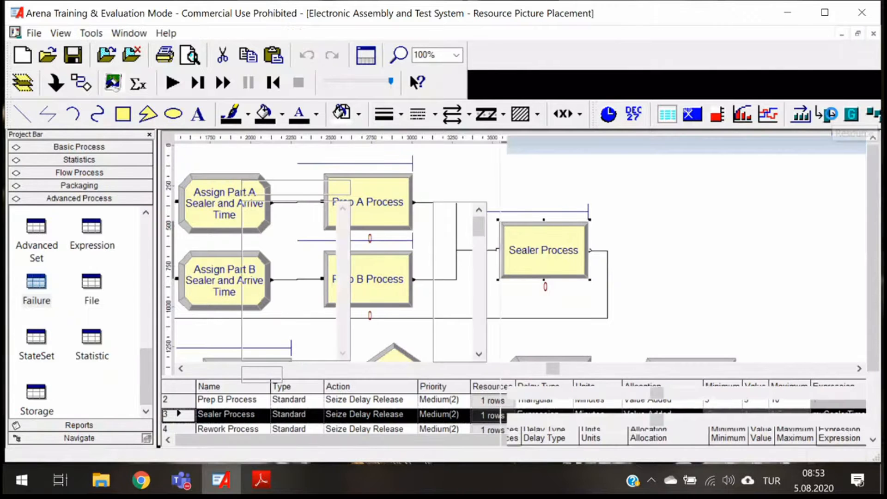
pyautogui.click(344, 145)
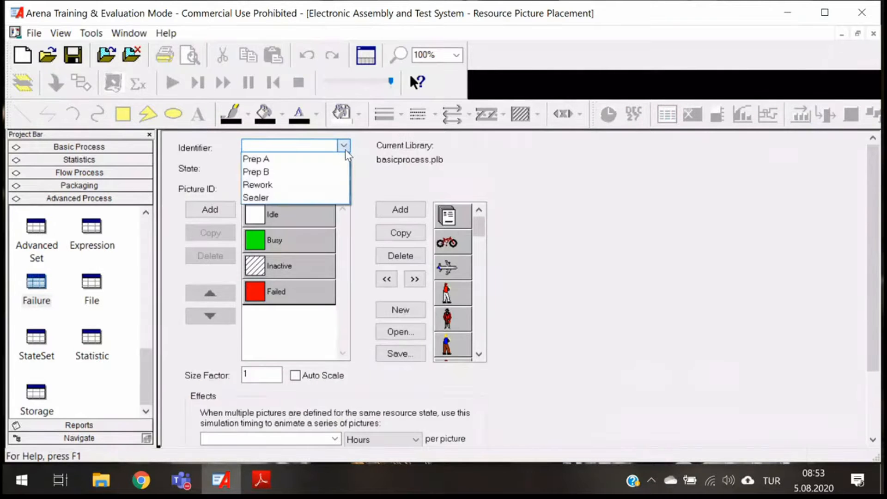
pyautogui.click(267, 199)
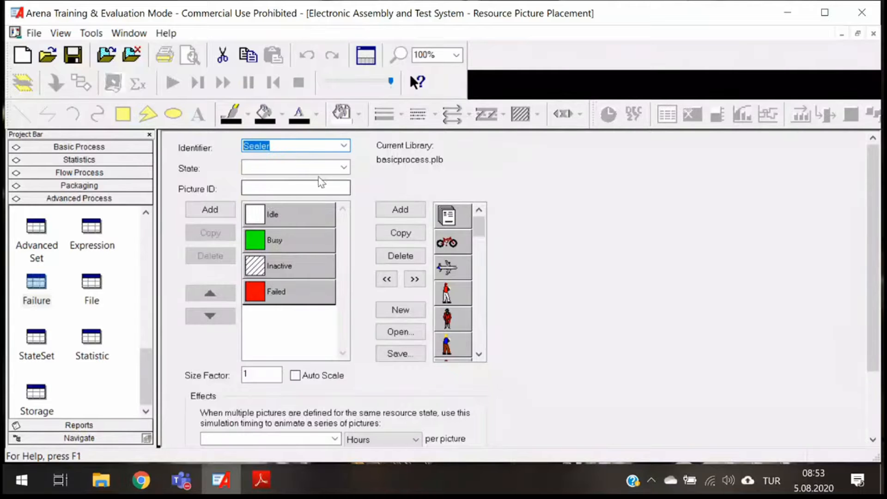
pyautogui.click(344, 169)
pyautogui.click(346, 168)
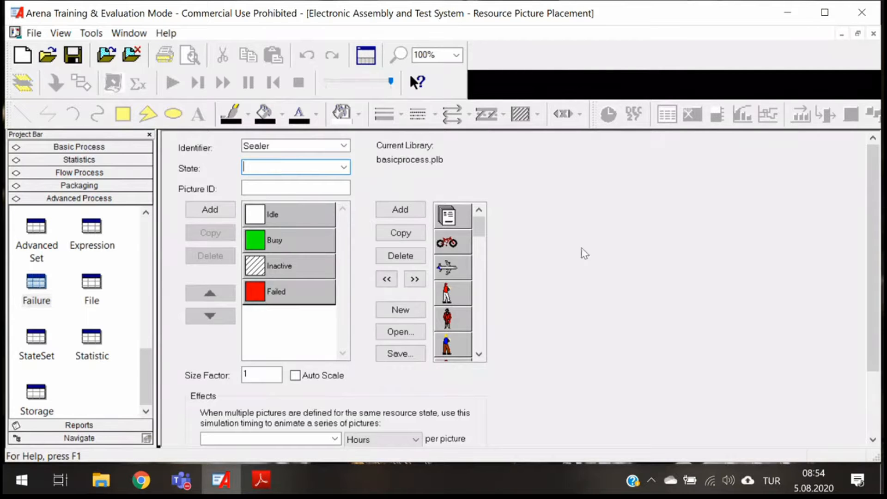
pyautogui.scroll(-3, 577, 254)
pyautogui.click(391, 356)
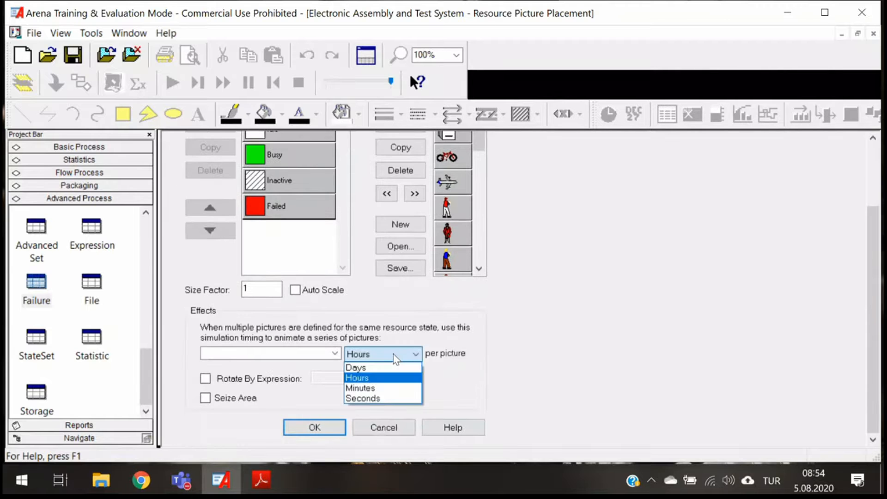
pyautogui.click(374, 399)
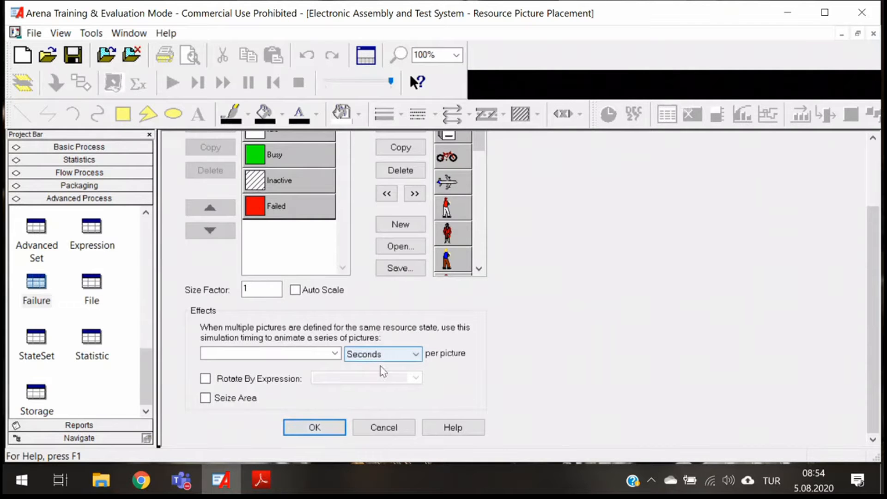
# Step: Place the Sealer resource picture beside the Sealer Process module and move it just above the process queue line
pyautogui.click(314, 428)
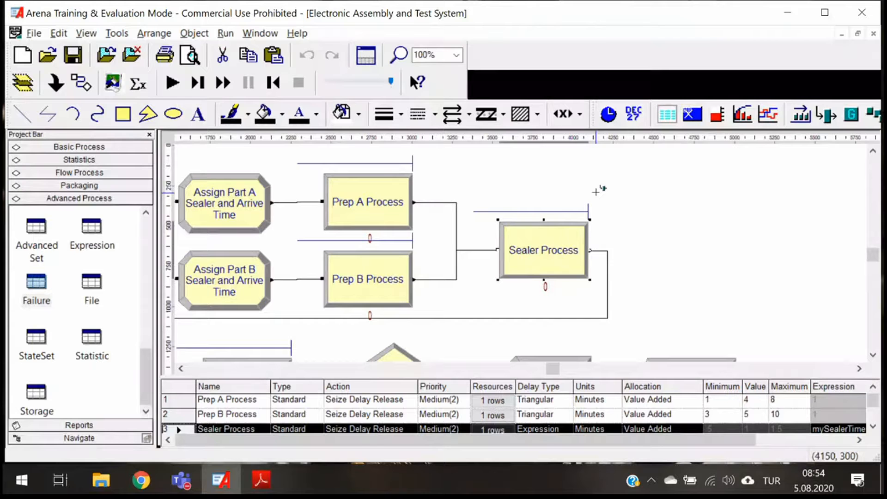
pyautogui.click(603, 200)
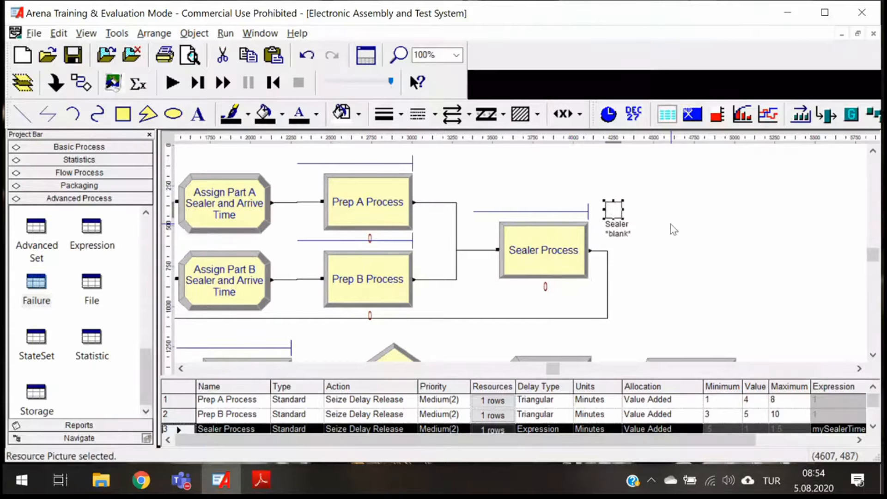
pyautogui.click(653, 237)
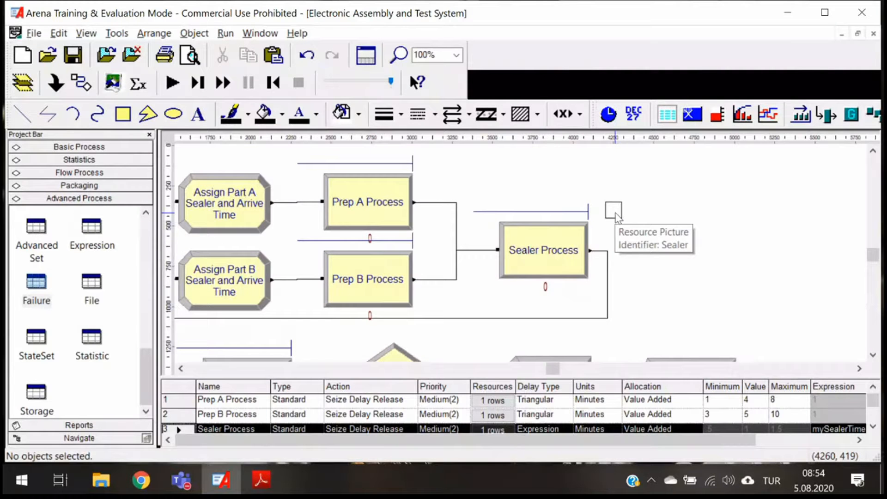
pyautogui.moveTo(616, 216); pyautogui.dragTo(592, 202)
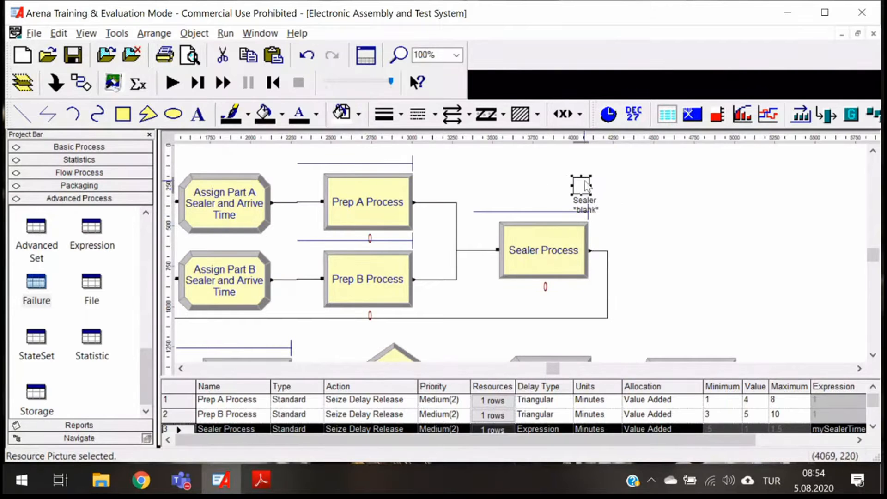
pyautogui.click(622, 209)
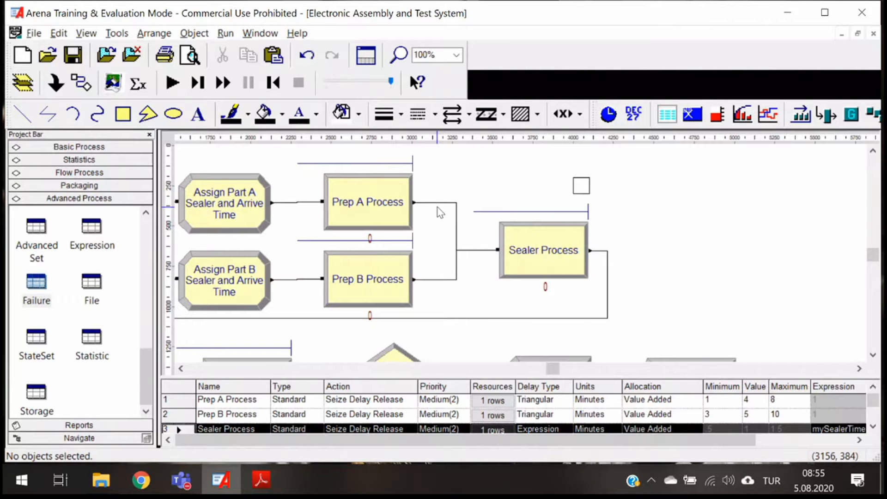
# Step: Slow the animation speed close to its minimum and run the simulation to watch the Sealer resource picture
pyautogui.moveTo(391, 81); pyautogui.dragTo(222, 89)
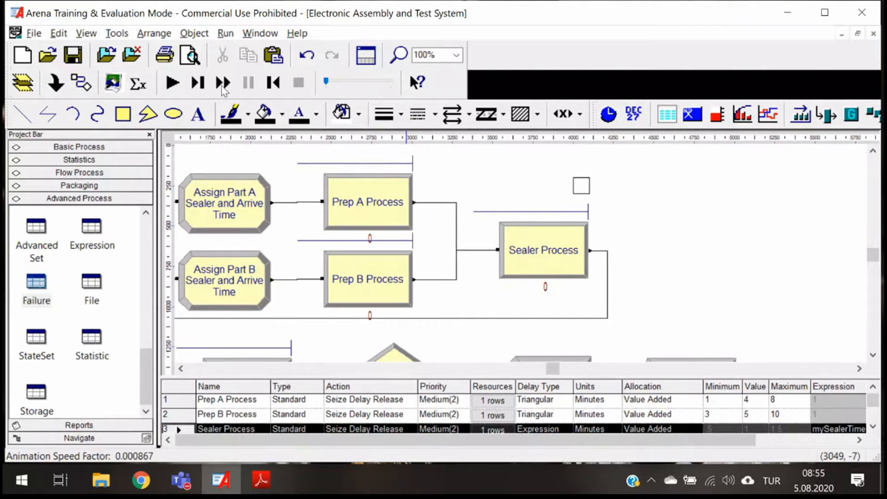
pyautogui.click(339, 88)
pyautogui.click(172, 82)
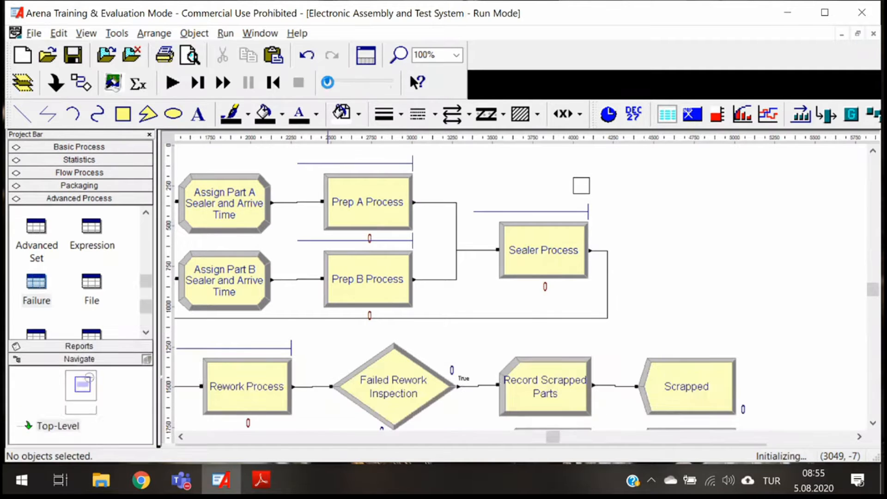
pyautogui.click(331, 87)
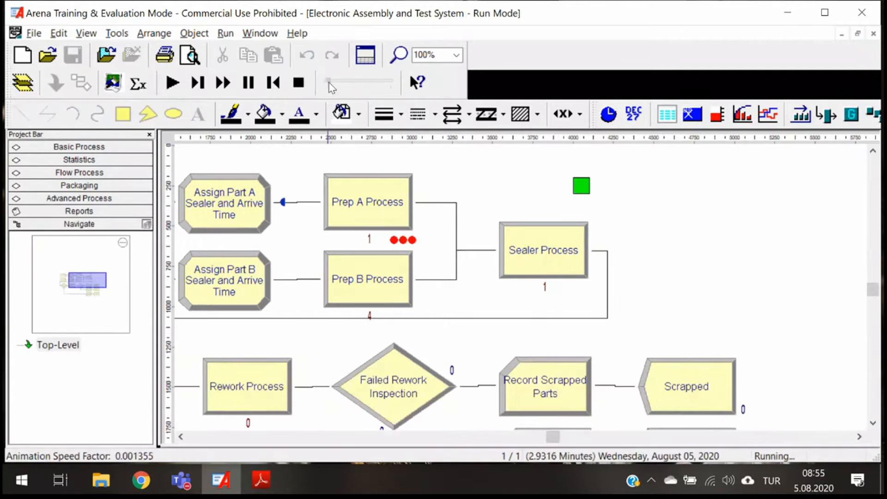